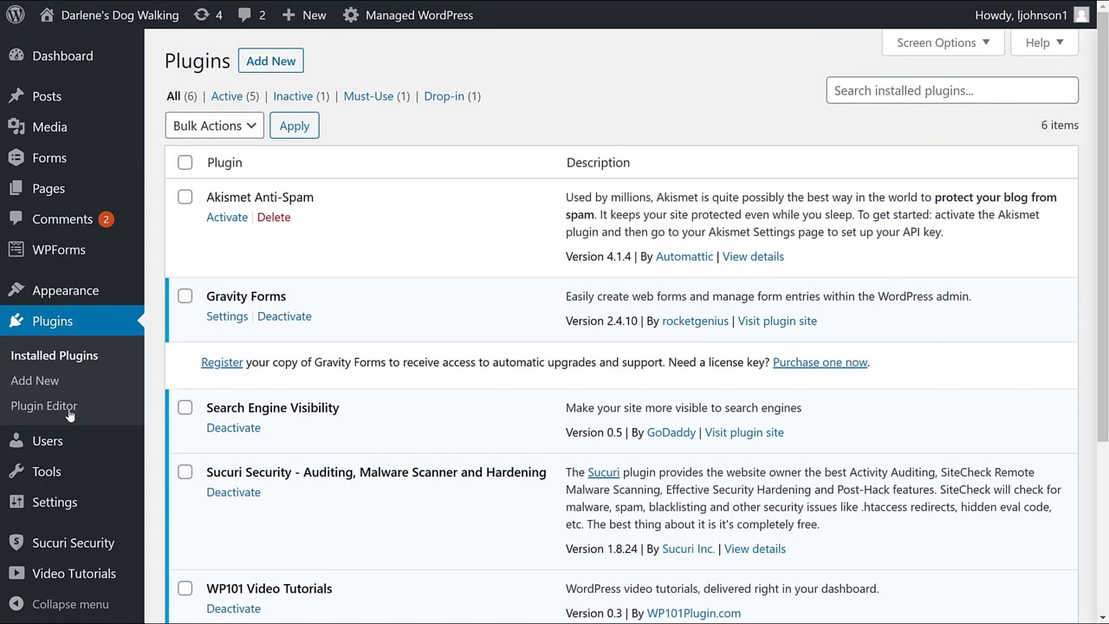
# - Install the WooCommerce plugin from Add New and activate it to launch its setup wizard
pyautogui.click(275, 66)
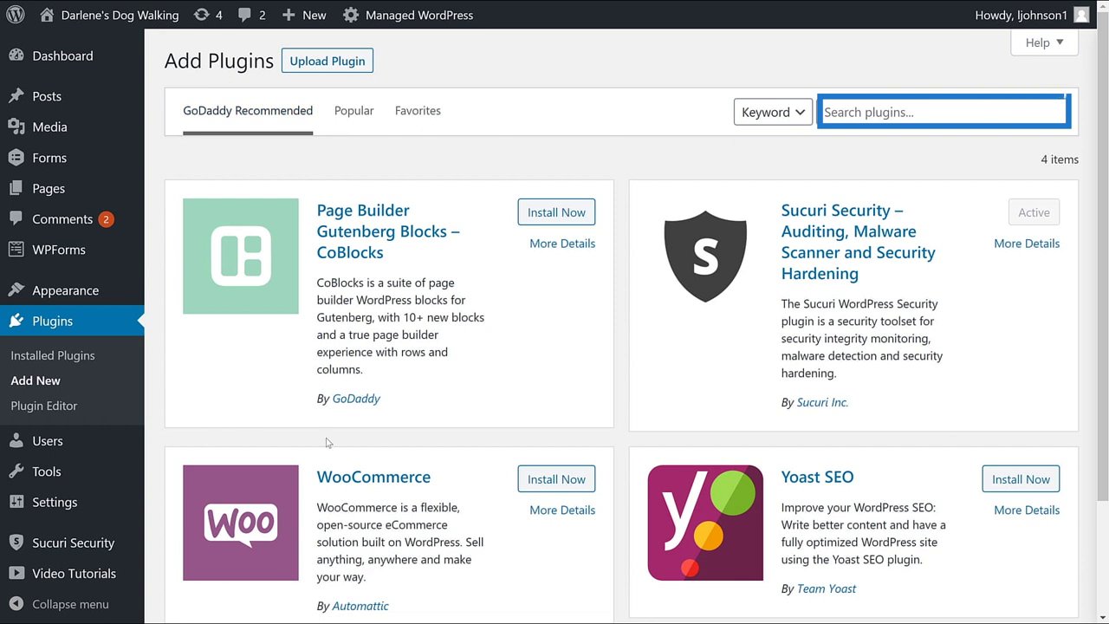
pyautogui.click(539, 480)
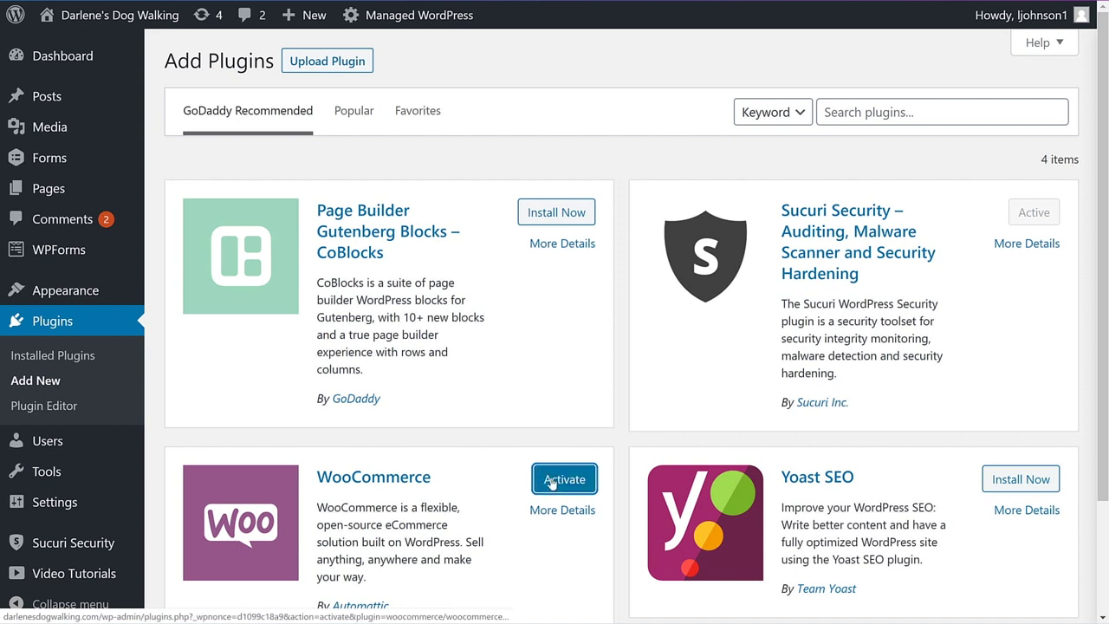
pyautogui.click(552, 482)
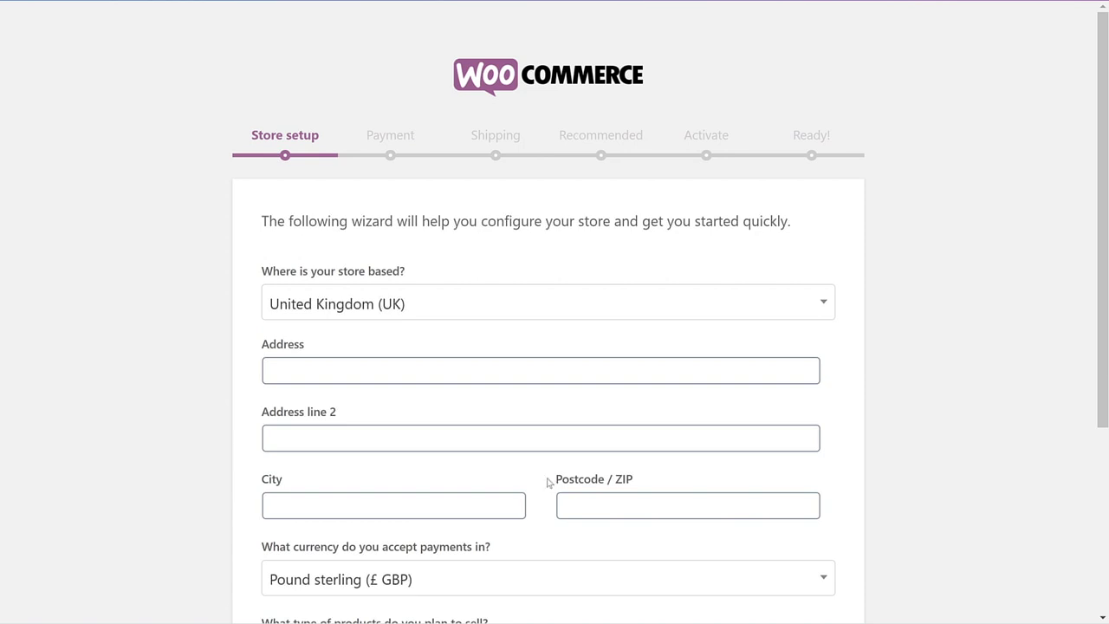
# - Set the store country to United States and enter the street address, city, state and ZIP code
pyautogui.click(296, 303)
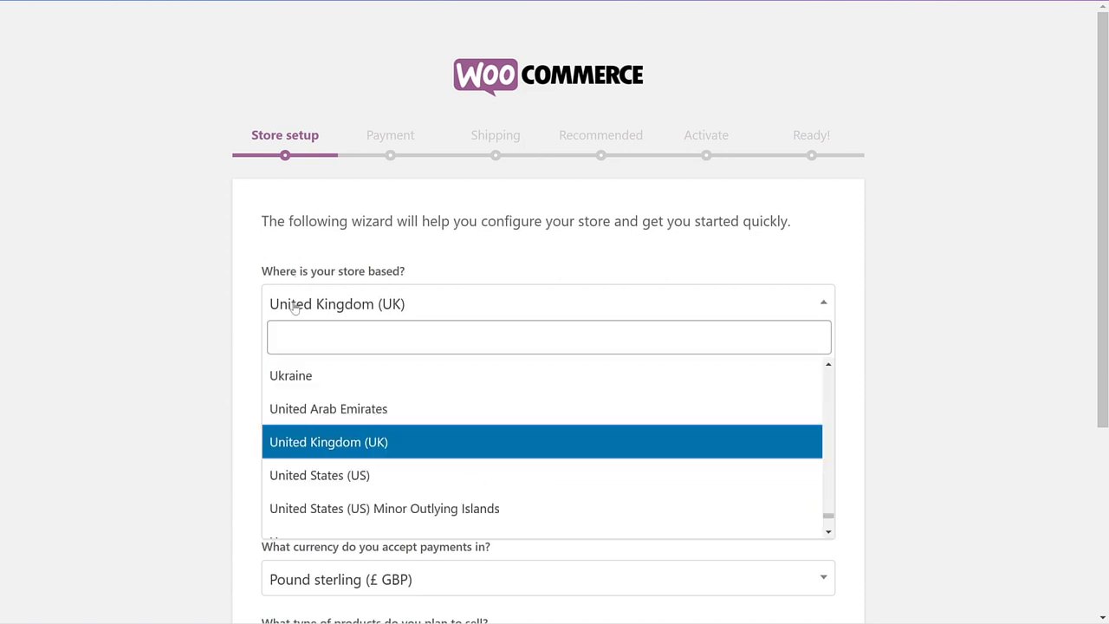
pyautogui.click(292, 479)
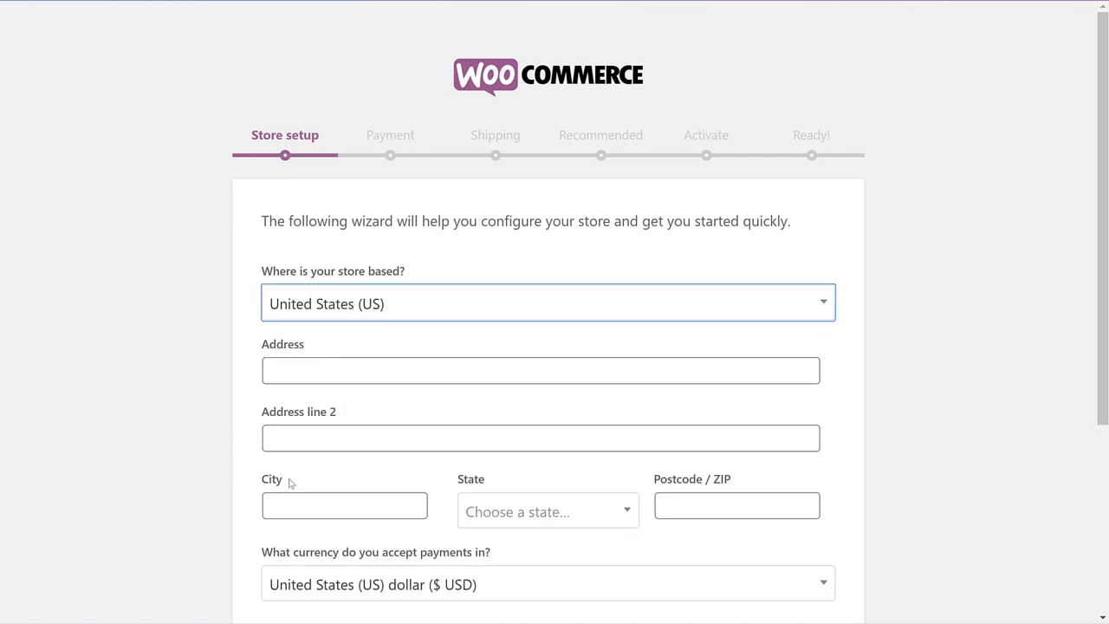
pyautogui.click(307, 374)
pyautogui.write('3000')
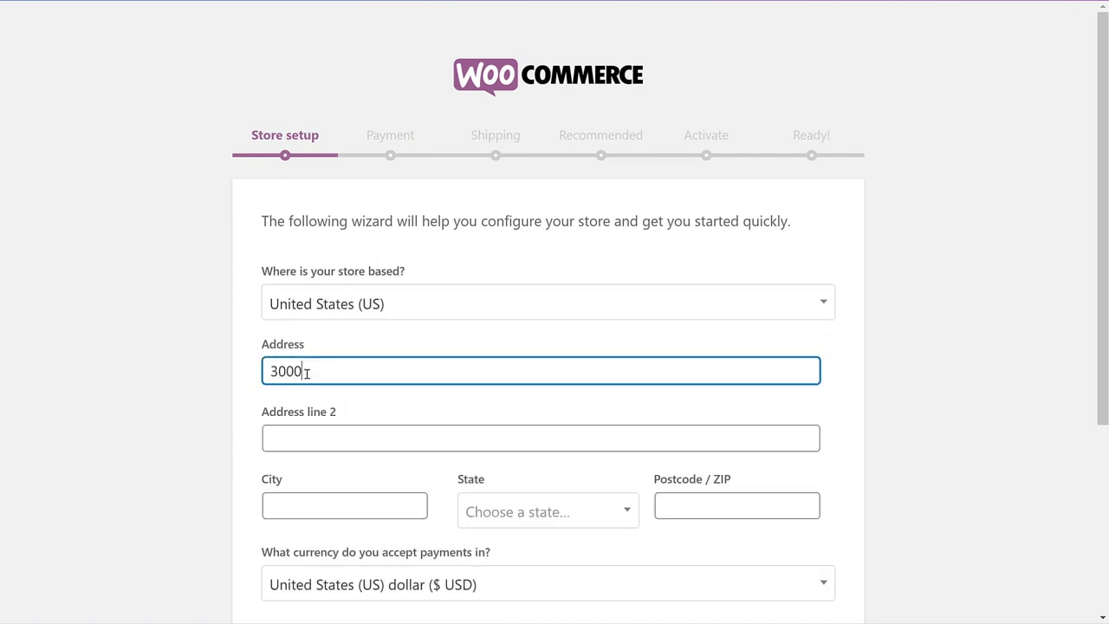
pyautogui.write(' Carillion Point')
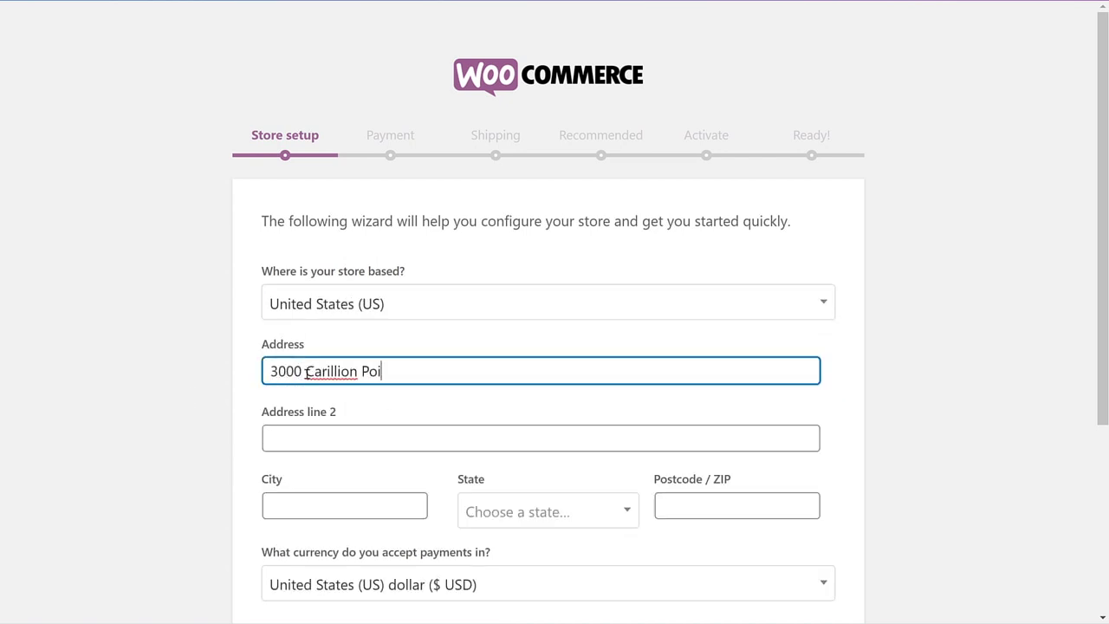
pyautogui.press('Tab')
pyautogui.press('Tab')
pyautogui.write('Kirkland')
pyautogui.press('Tab')
pyautogui.write('Wa')
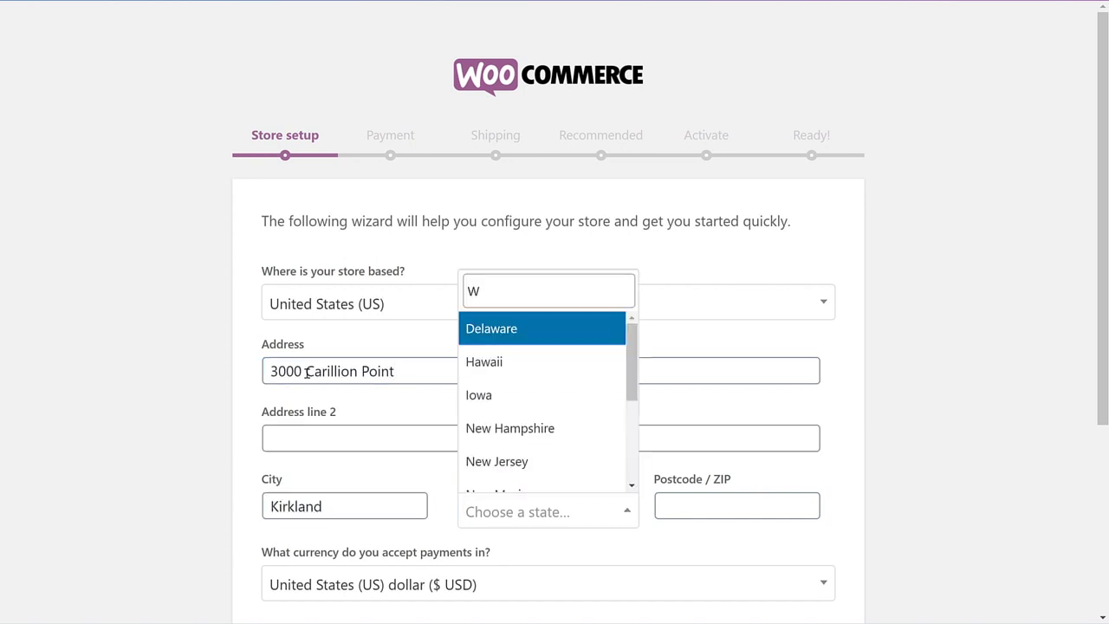
pyautogui.click(498, 473)
pyautogui.click(661, 507)
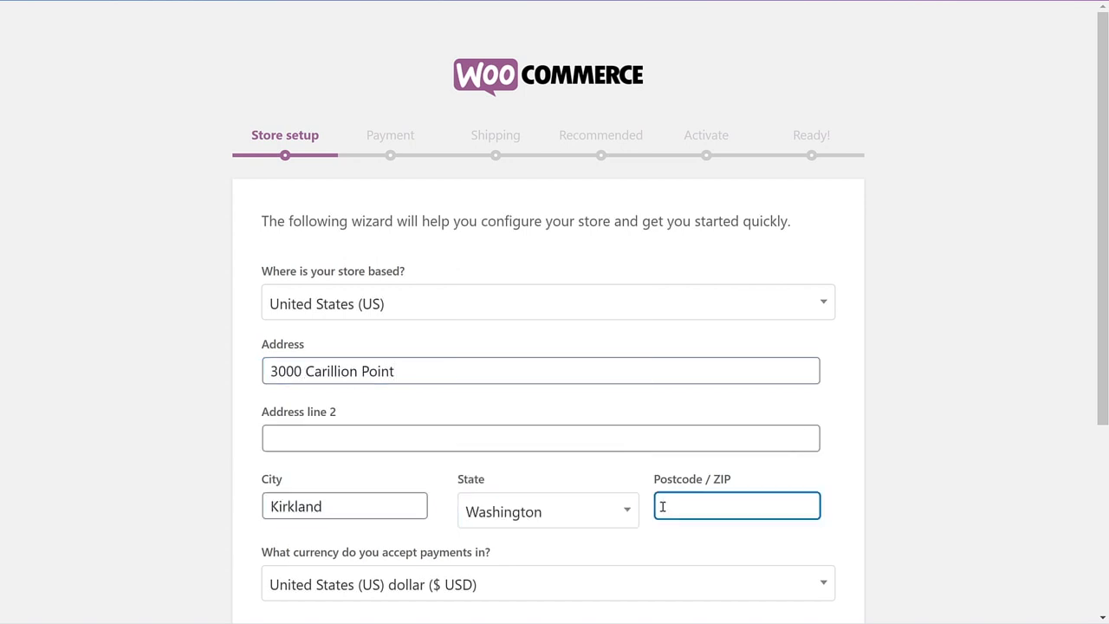
pyautogui.write('98033')
pyautogui.click(431, 552)
# - Submit the store details and enable WooCommerce usage tracking
pyautogui.scroll(-2, 431, 552)
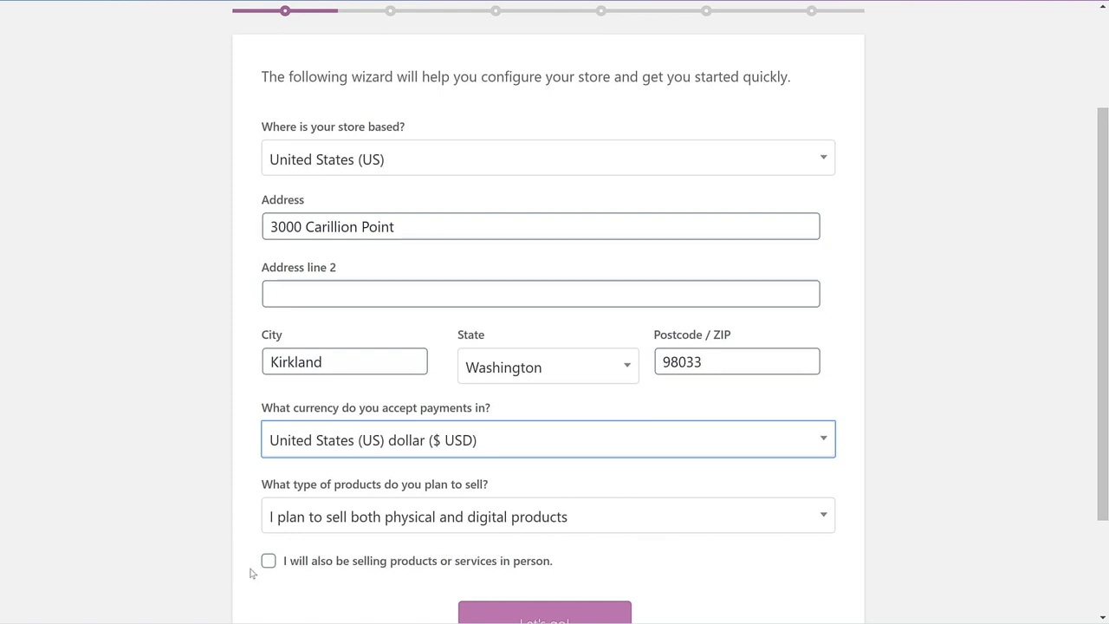
pyautogui.scroll(-2, 251, 573)
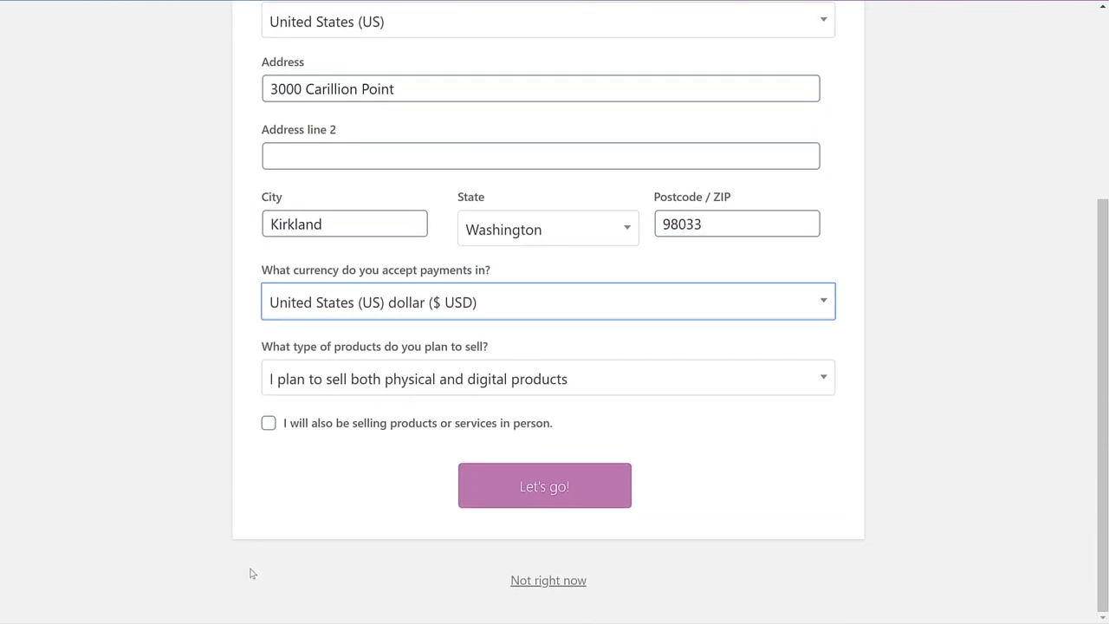
pyautogui.click(515, 498)
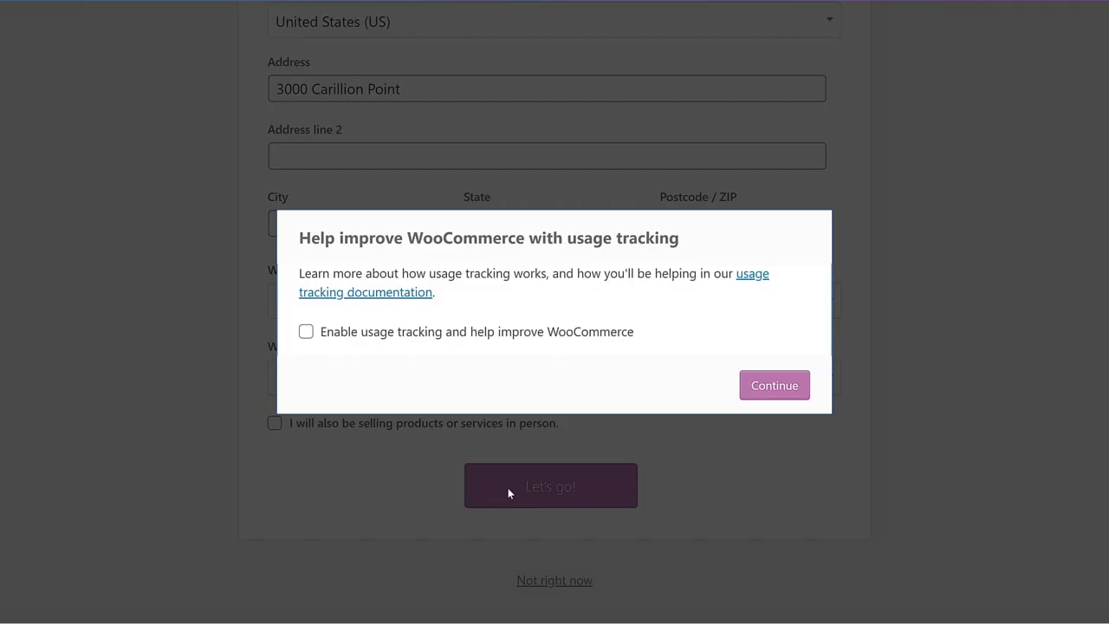
pyautogui.click(306, 333)
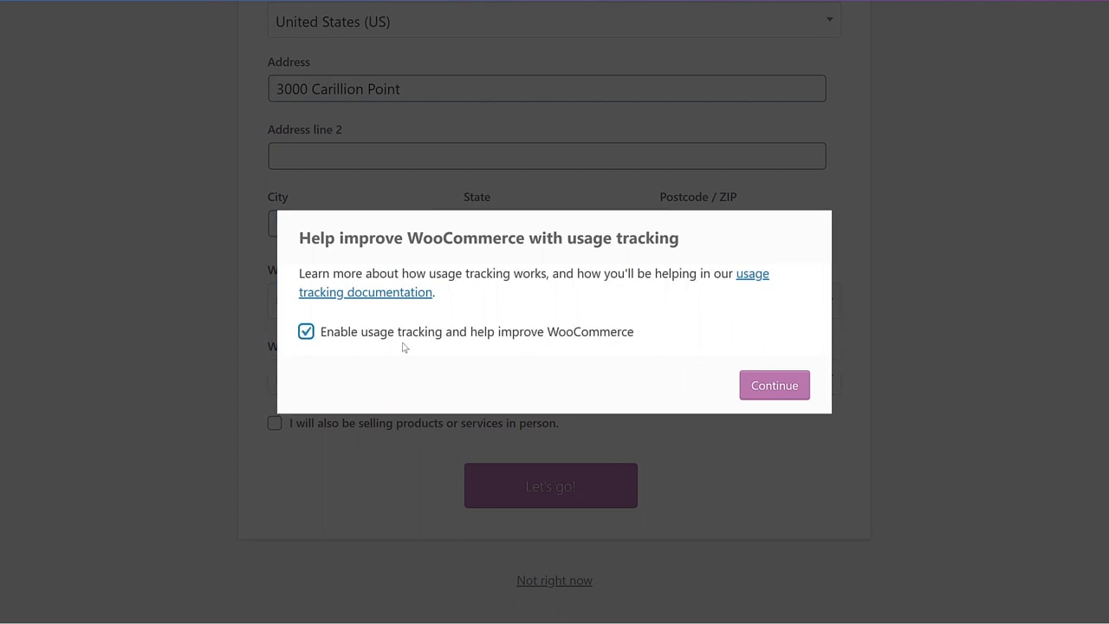
pyautogui.click(765, 389)
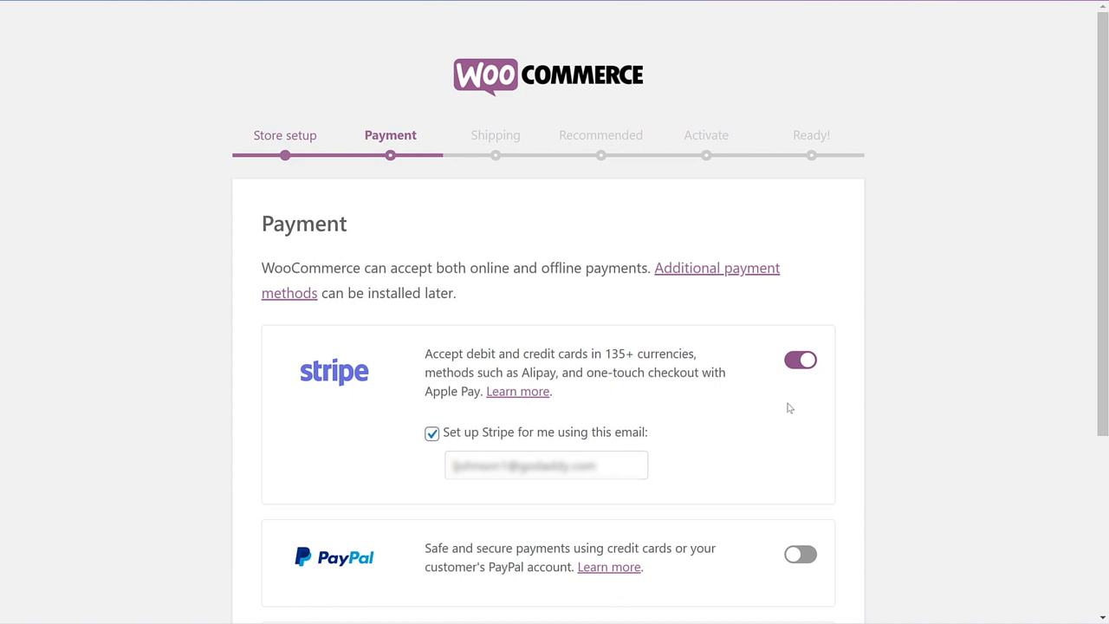
# - Switch PayPal payments on alongside Stripe in the Payment step
pyautogui.scroll(-1, 789, 408)
pyautogui.scroll(-1, 790, 408)
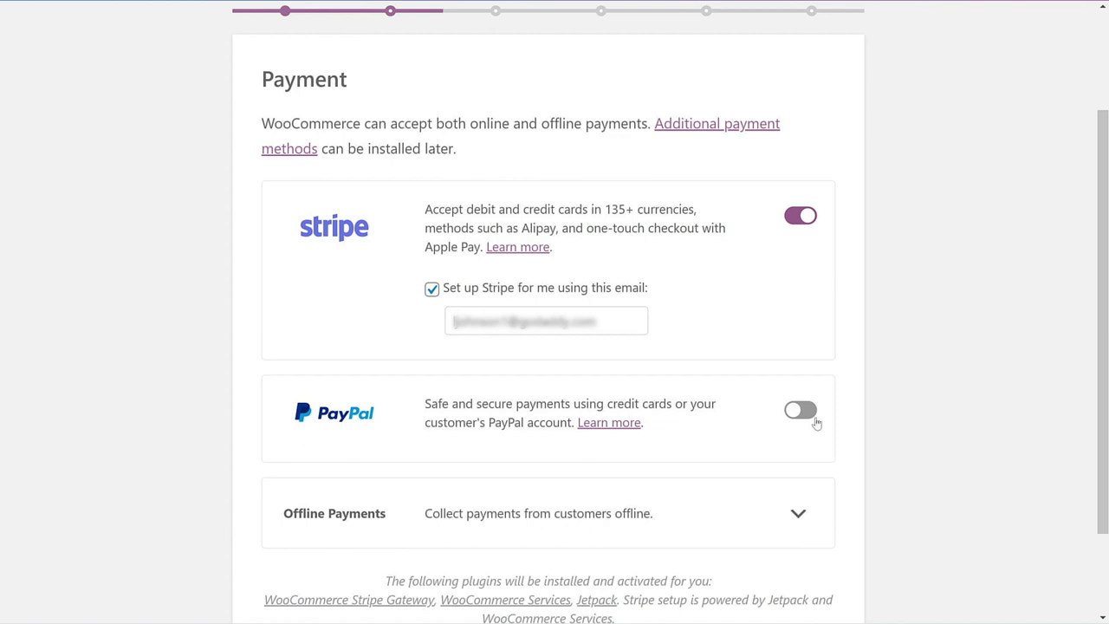
pyautogui.click(813, 412)
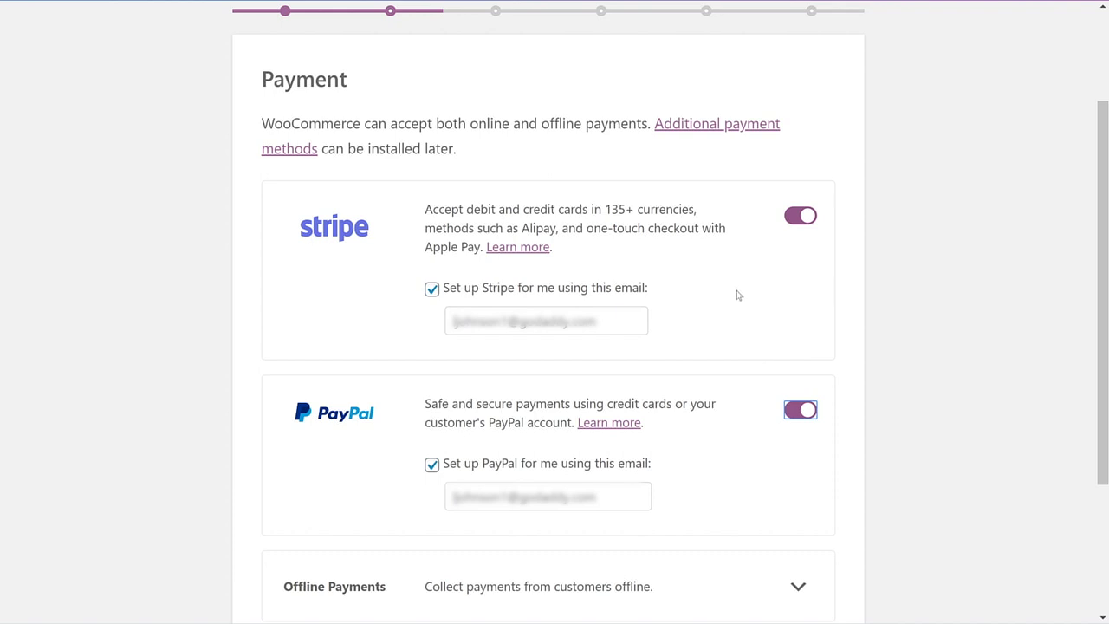
pyautogui.scroll(-3, 817, 483)
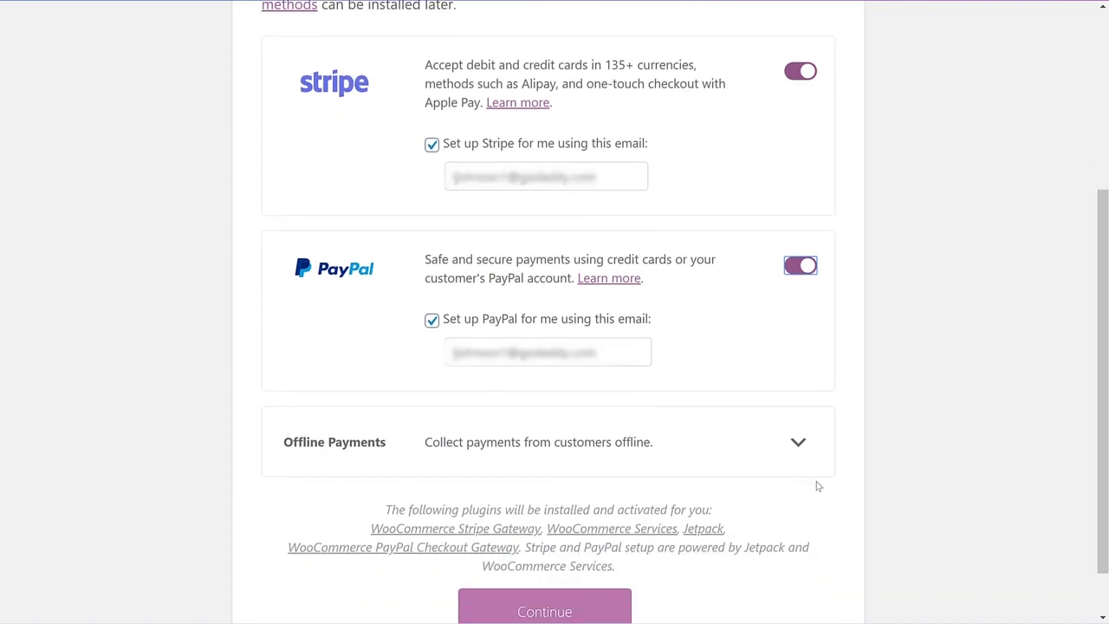
# - Set the United States shipping zone's method to Free Shipping
pyautogui.click(534, 548)
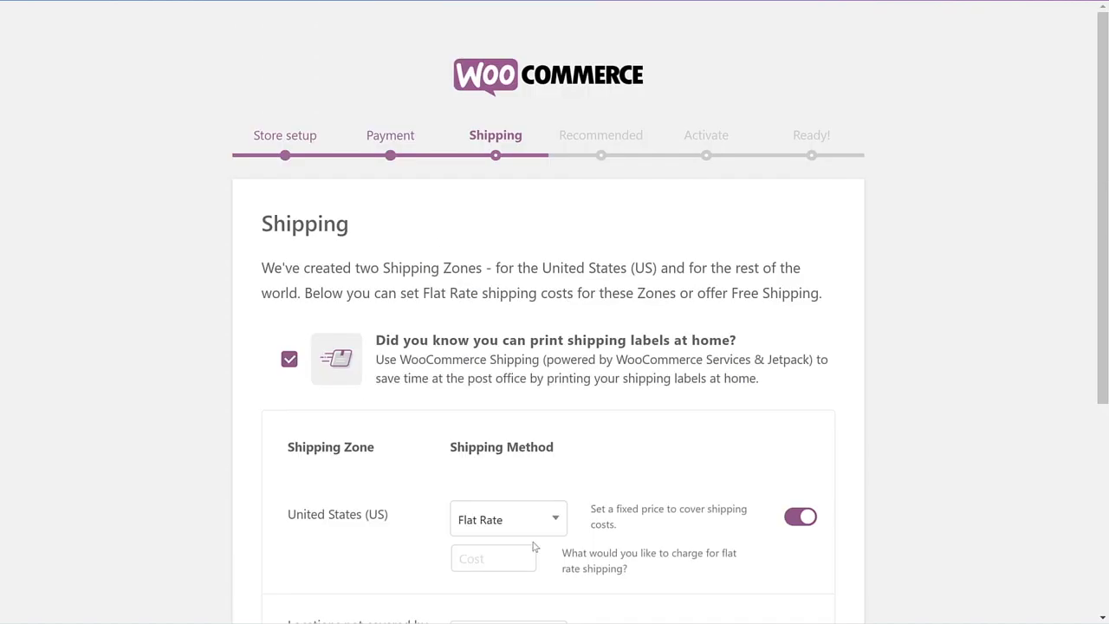
pyautogui.scroll(-2, 636, 421)
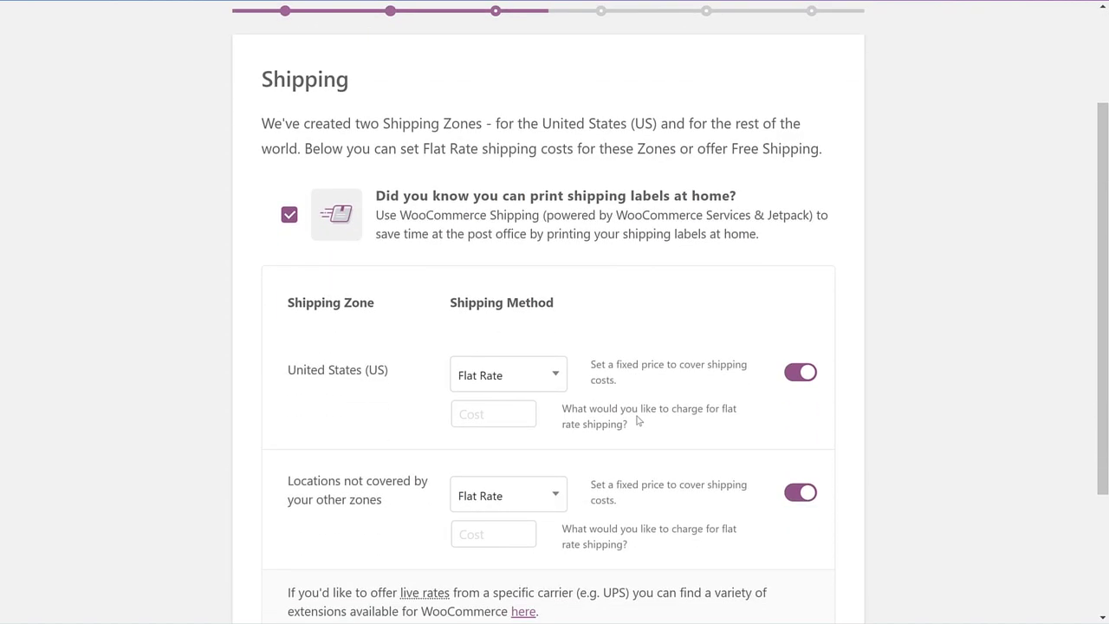
pyautogui.scroll(-1, 637, 421)
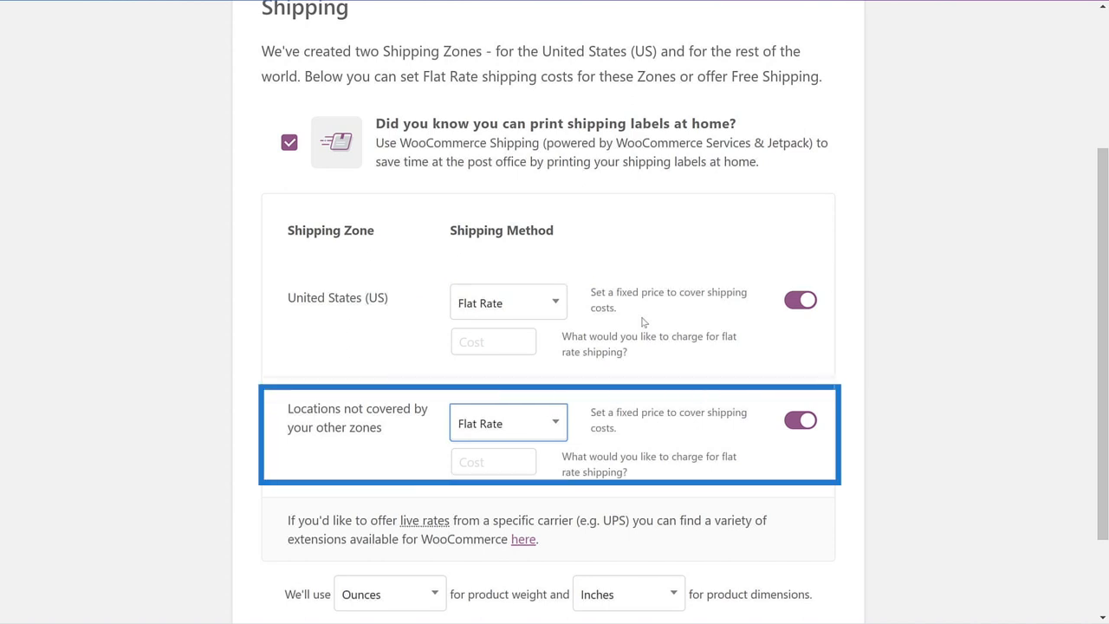
pyautogui.click(559, 305)
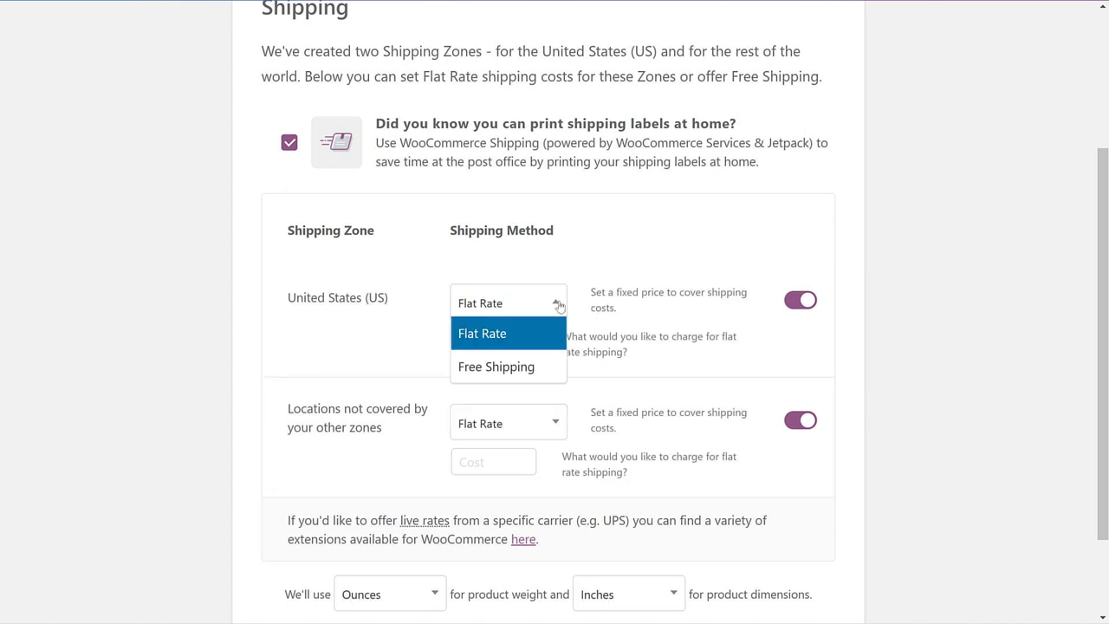
pyautogui.click(527, 364)
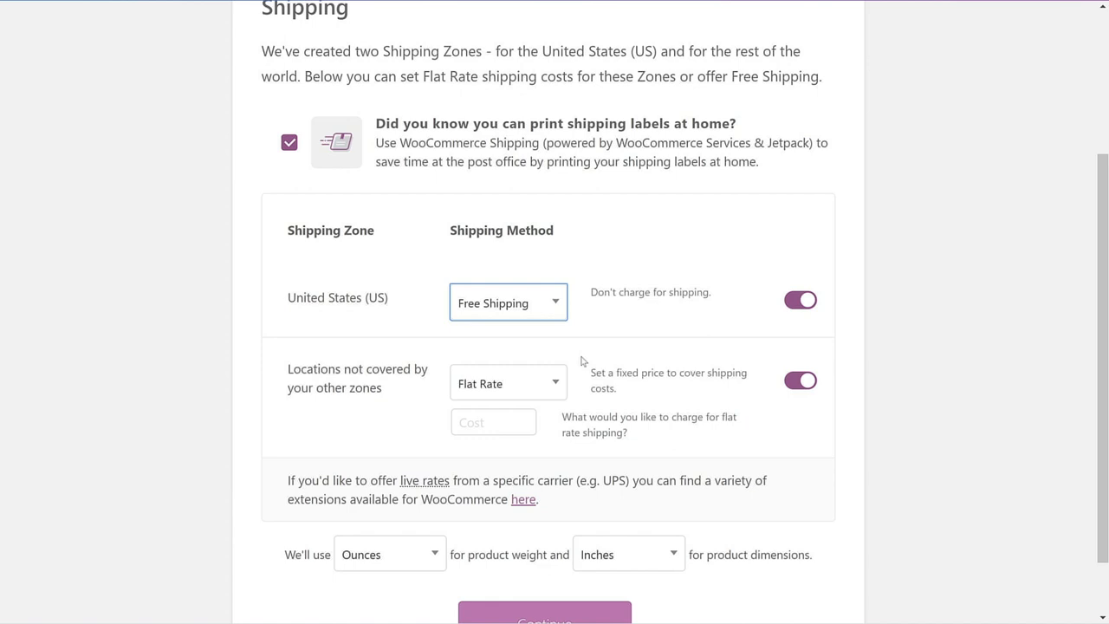
# - Turn off the flat rate for locations outside other zones and save shipping
pyautogui.click(795, 389)
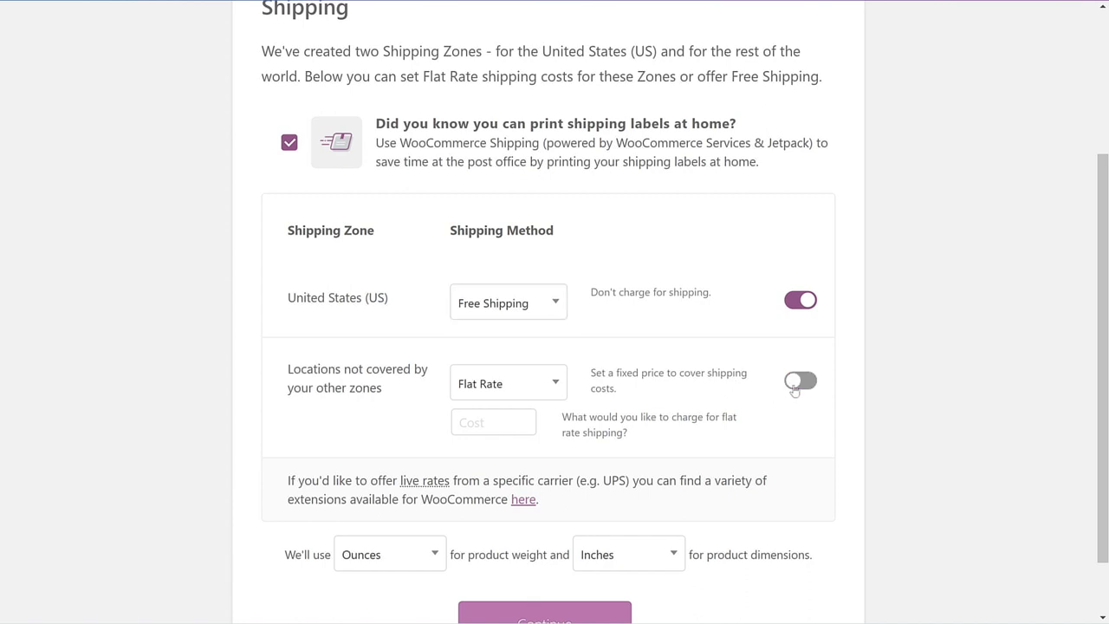
pyautogui.scroll(-1, 821, 505)
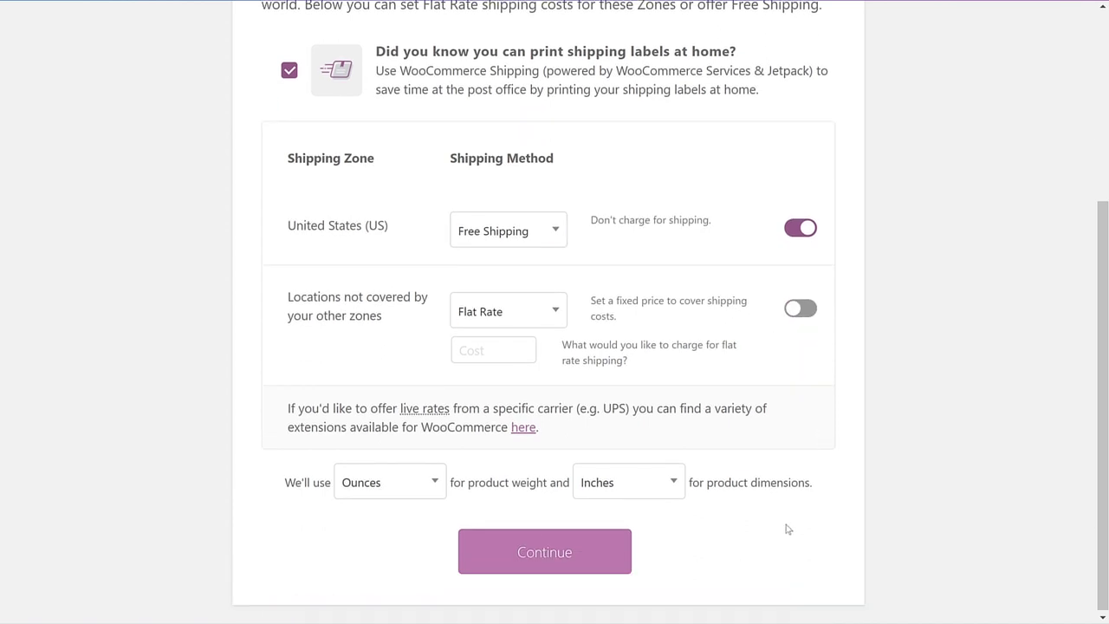
pyautogui.click(537, 562)
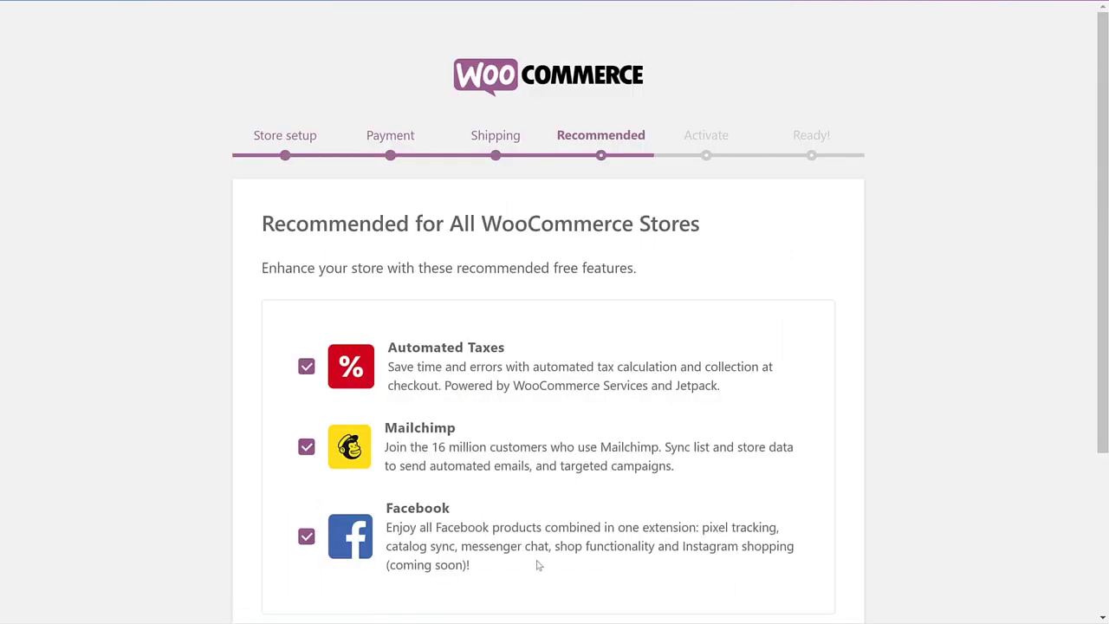
# - Keep Automated Taxes, Mailchimp and Facebook selected and submit the Recommended step
pyautogui.scroll(-2, 774, 515)
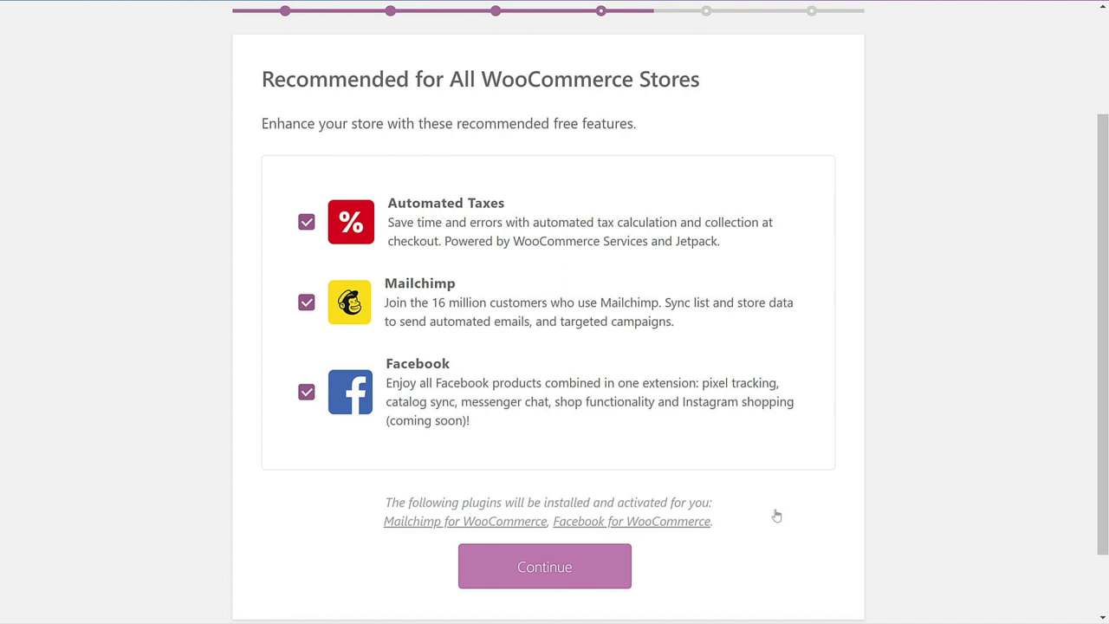
pyautogui.click(565, 566)
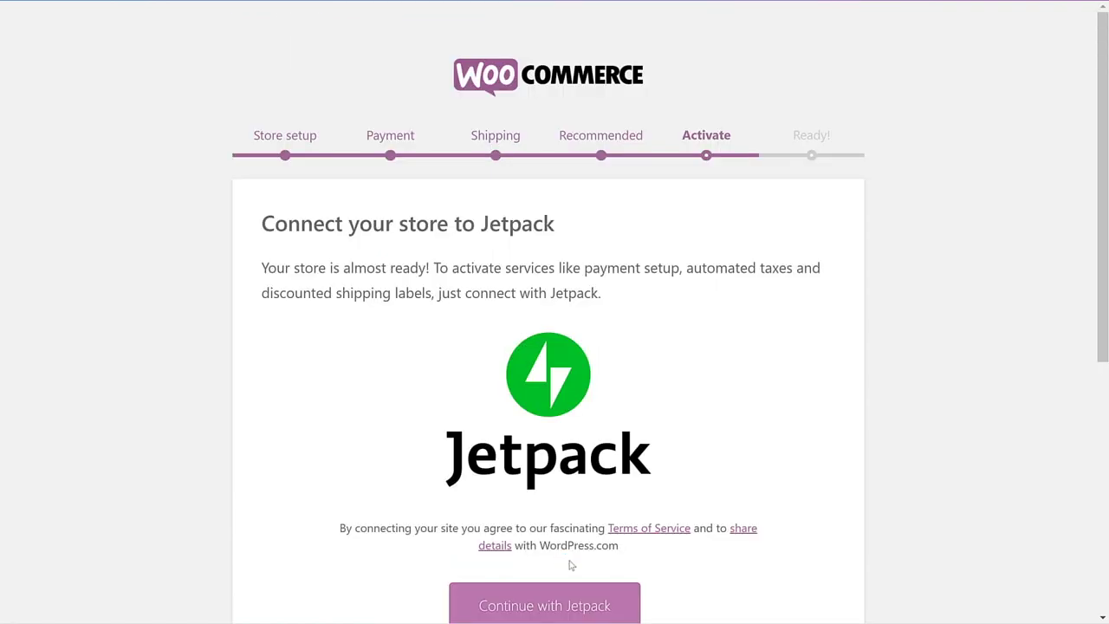
# - Continue with Jetpack and submit its account creation form for the store
pyautogui.scroll(-1, 572, 565)
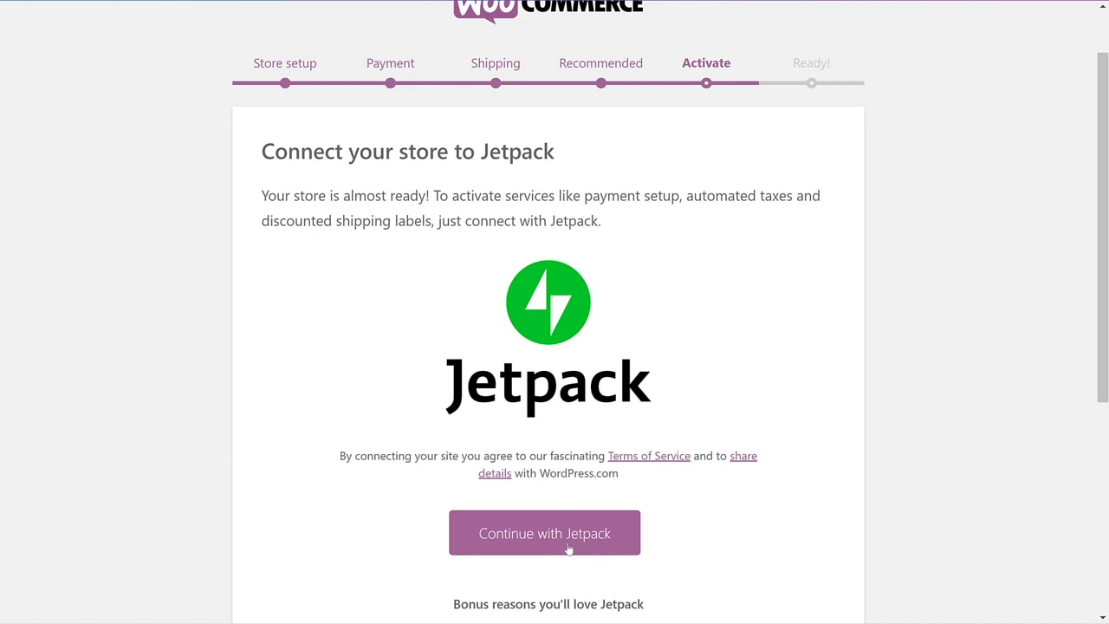
pyautogui.scroll(-2, 568, 549)
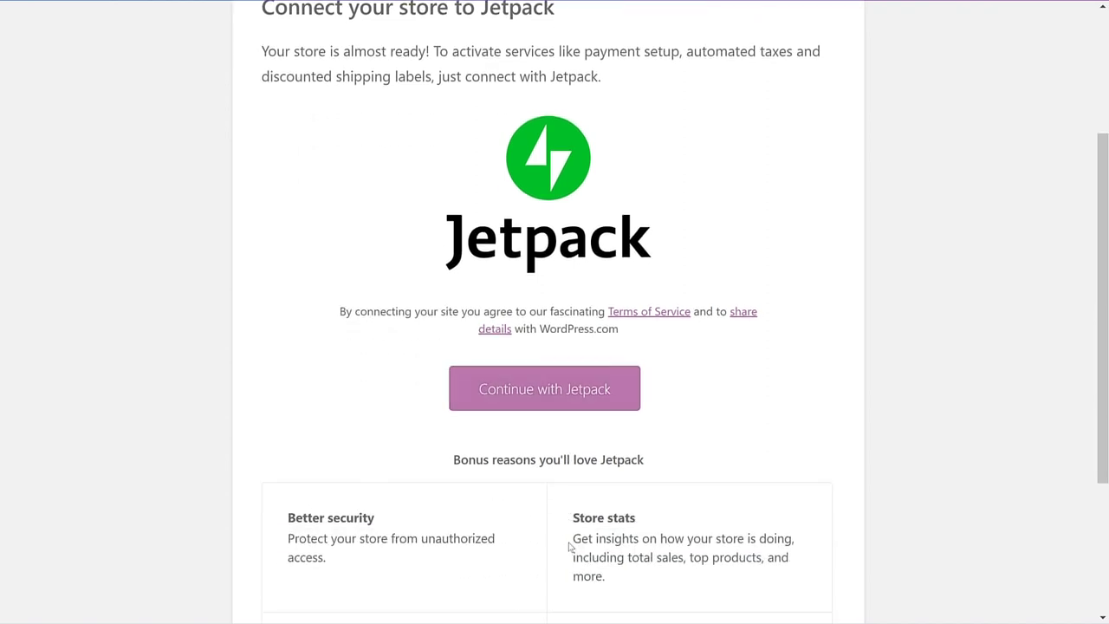
pyautogui.scroll(-1, 665, 471)
pyautogui.scroll(-1, 665, 469)
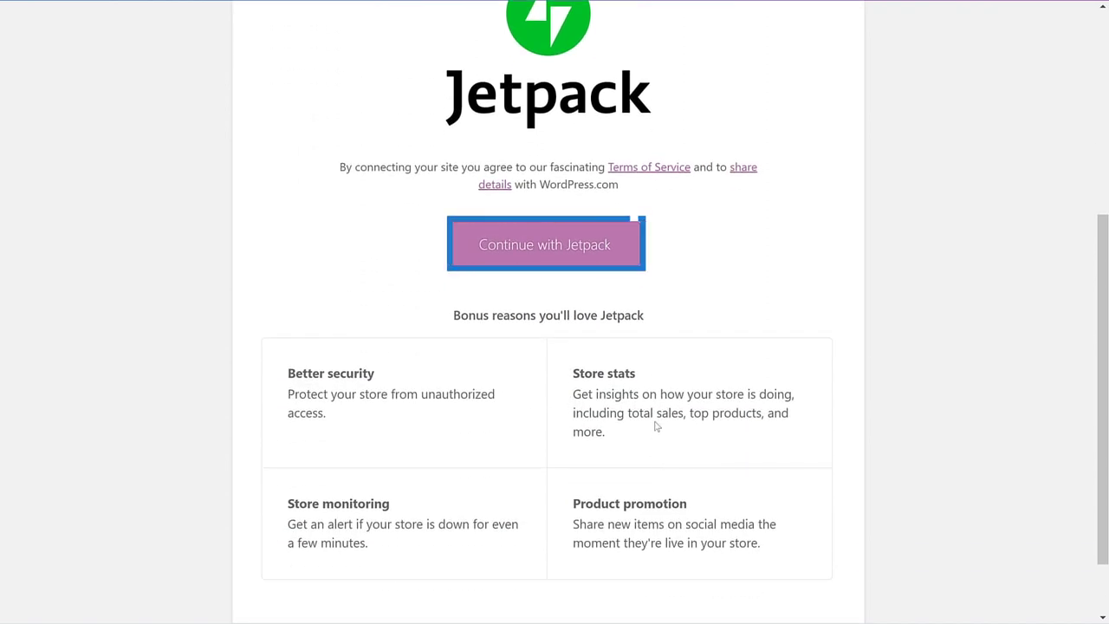
pyautogui.click(546, 246)
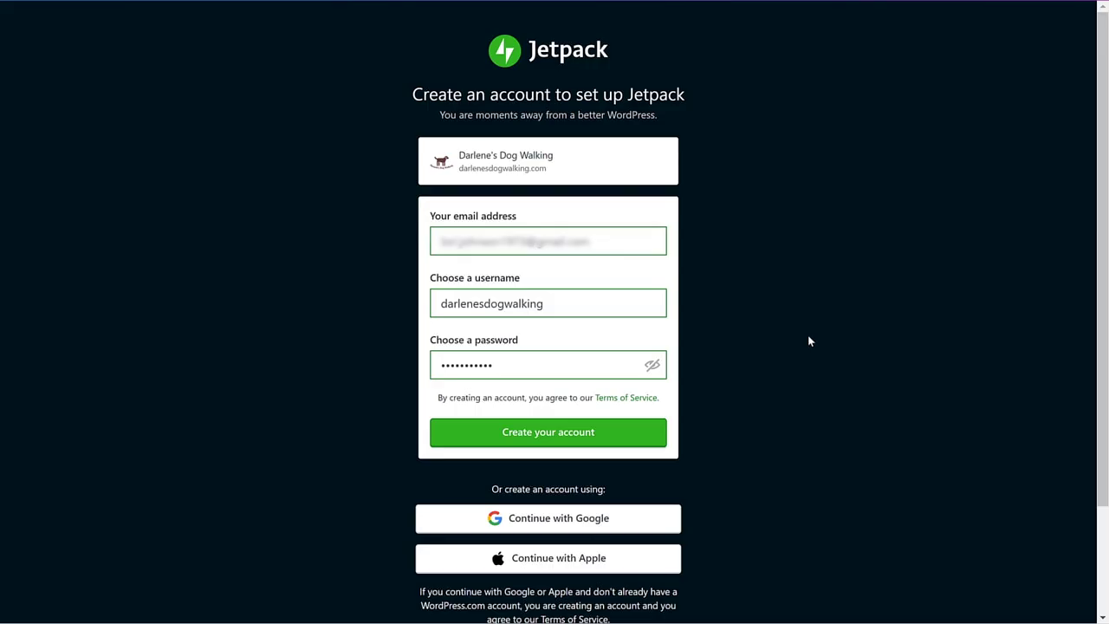
pyautogui.click(585, 440)
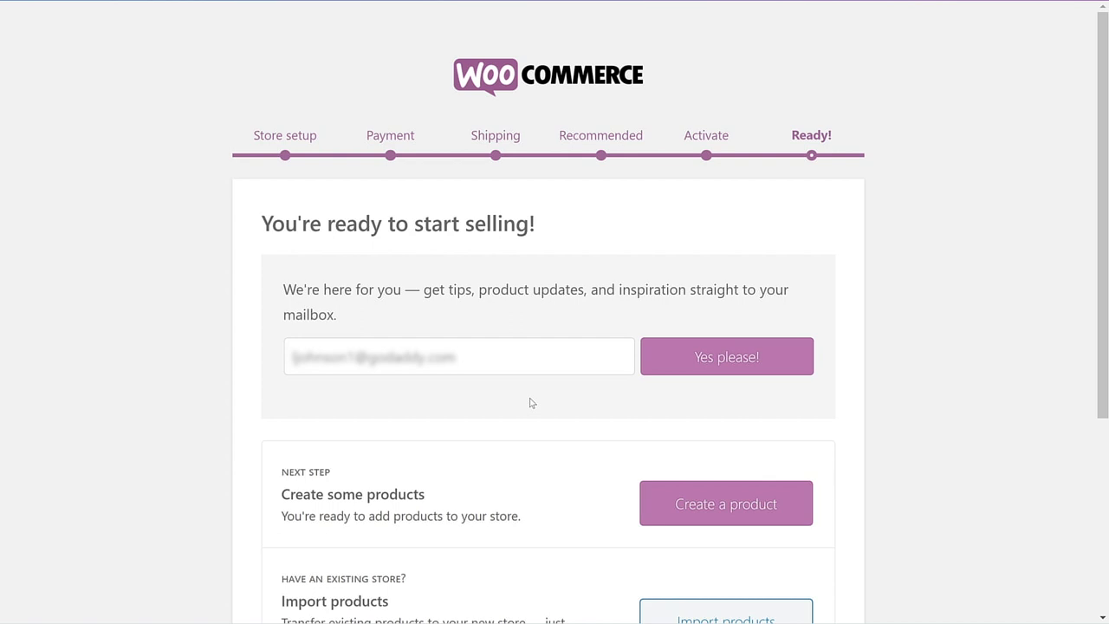
# - Scroll through the Ready page's options for products, dashboard, settings and customizing
pyautogui.scroll(-1, 531, 403)
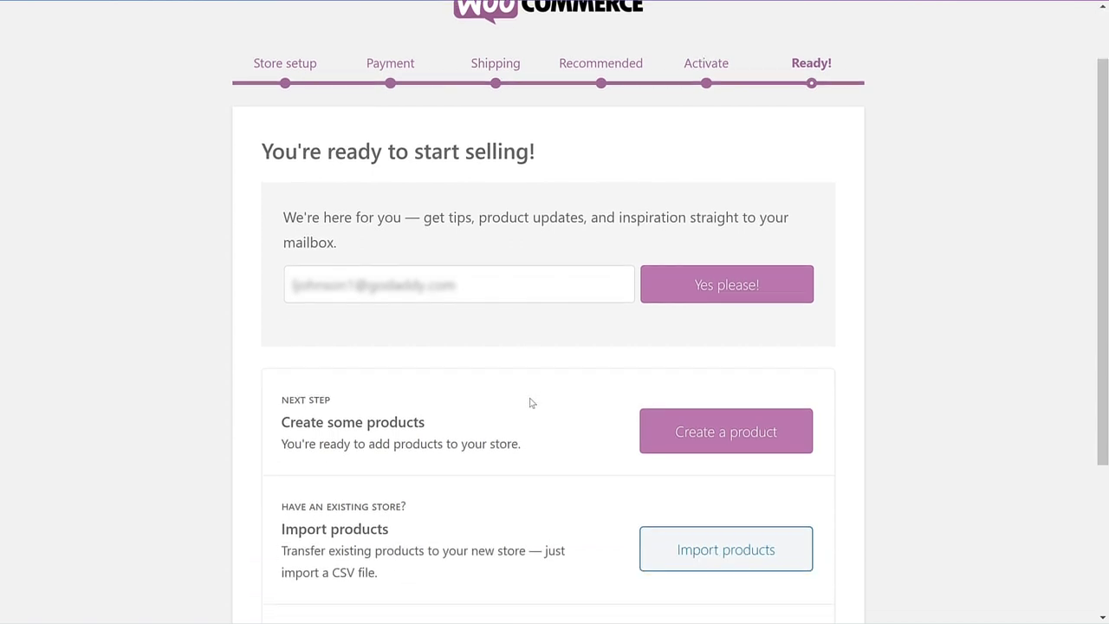
pyautogui.scroll(-1, 531, 403)
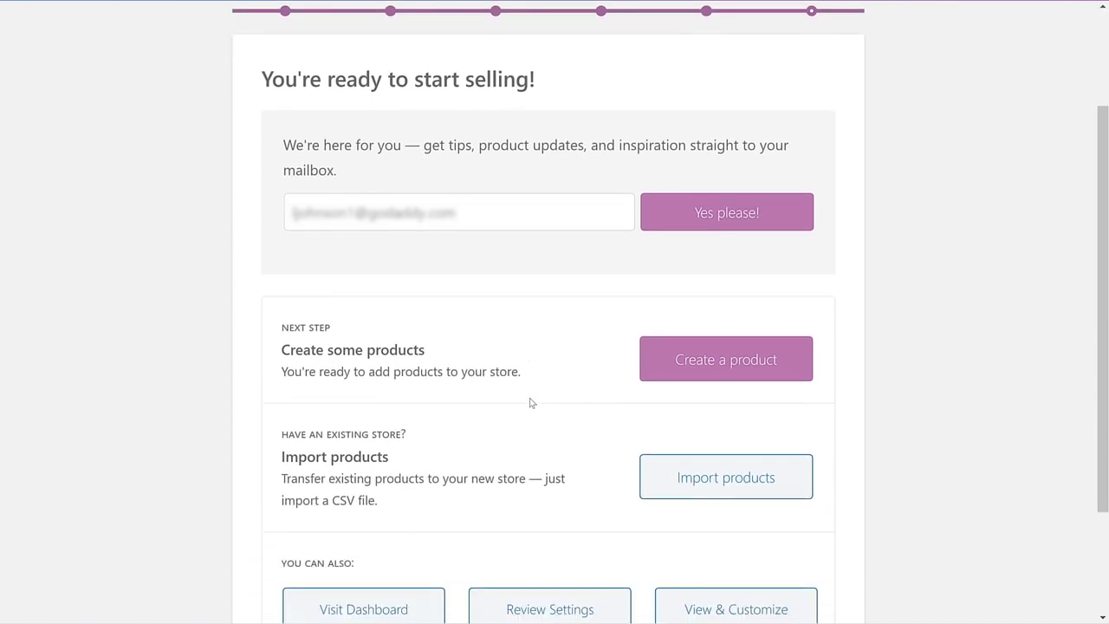
pyautogui.scroll(-1, 531, 403)
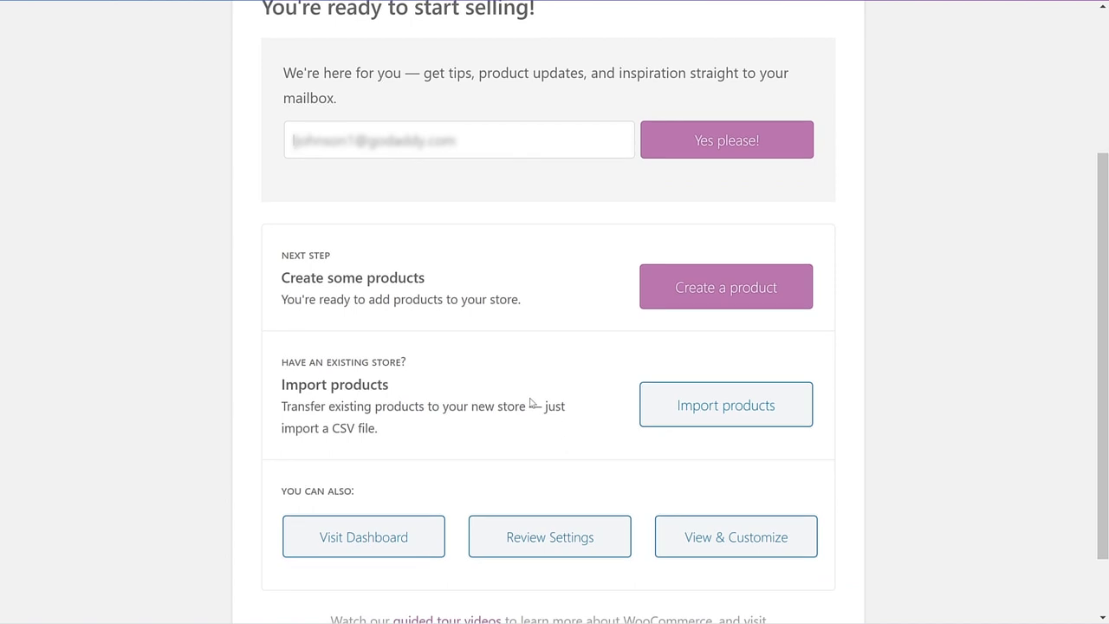
pyautogui.scroll(-1, 530, 401)
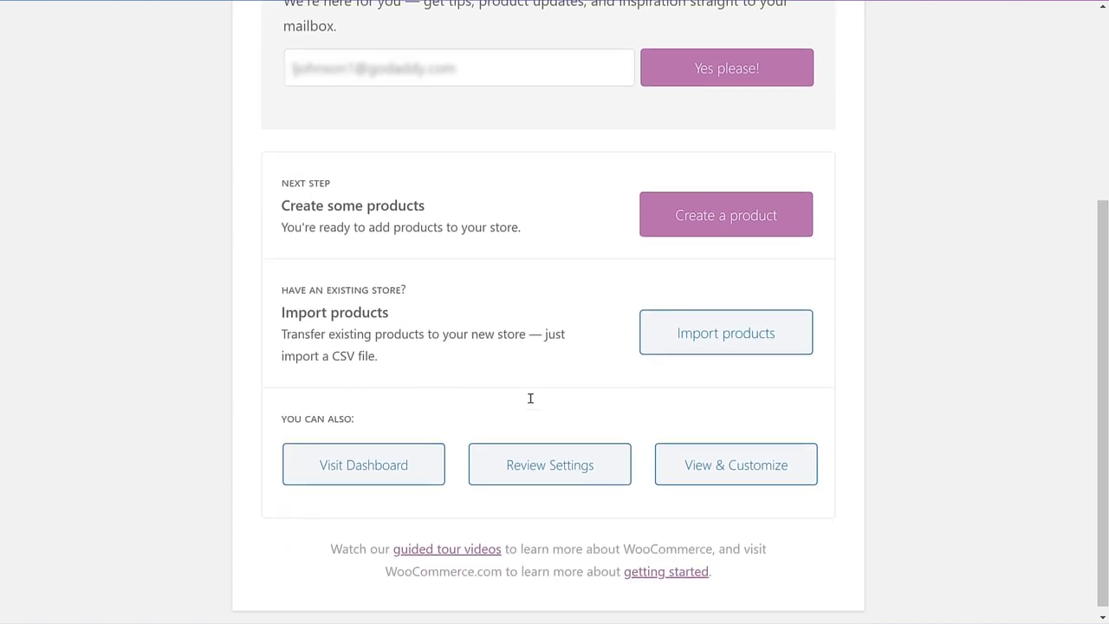